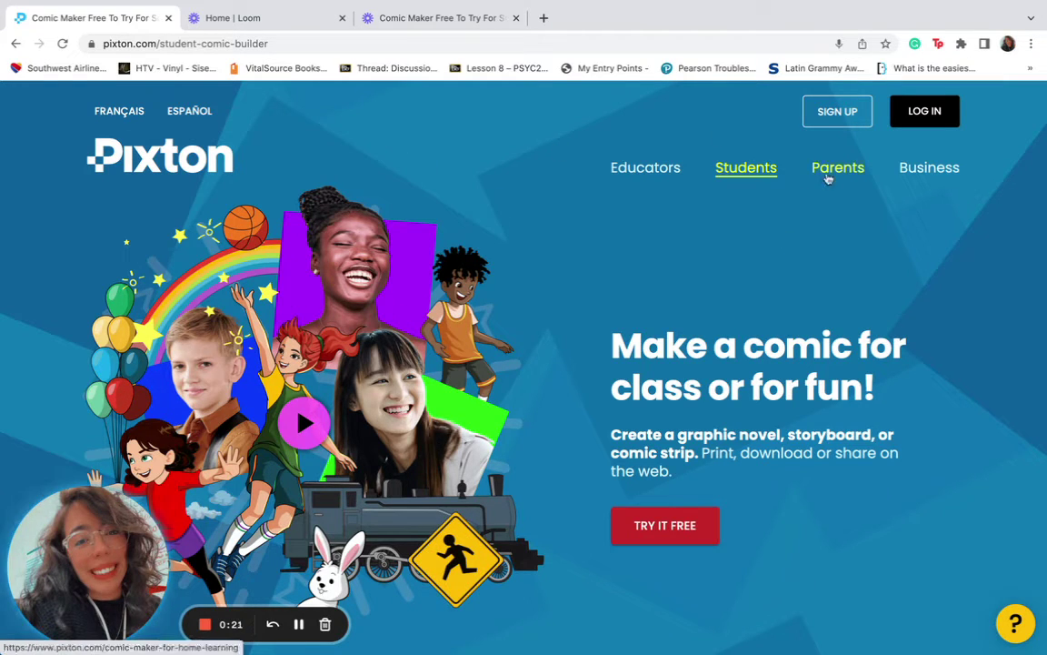
Step: Log in to Pixton with the existing Google account
{"action": "left_click", "coordinate": [924, 114]}
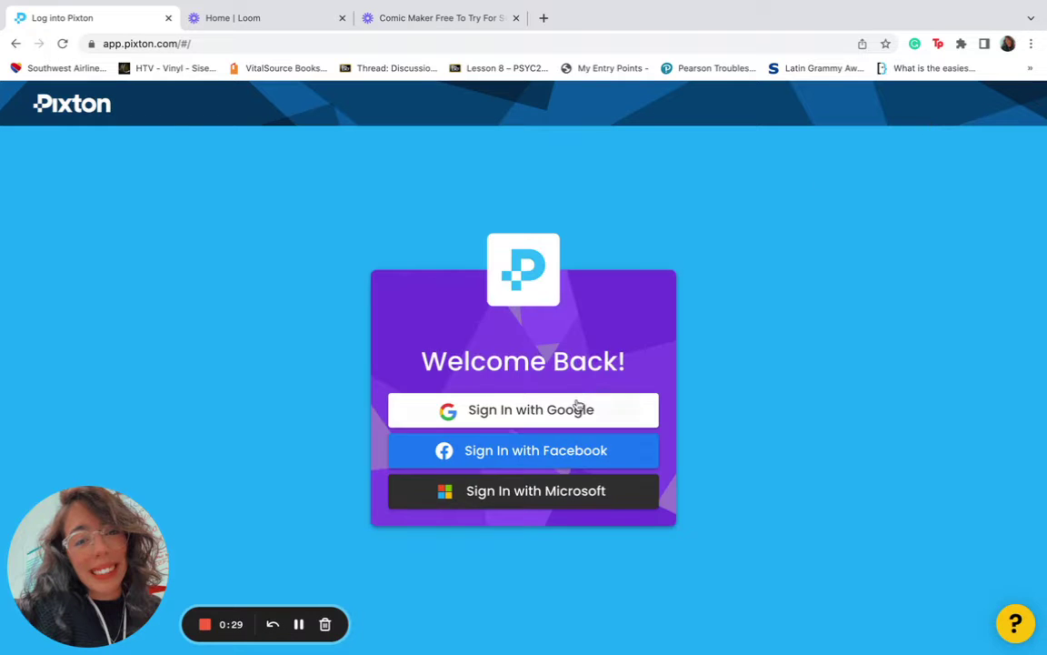
{"action": "left_click", "coordinate": [578, 407]}
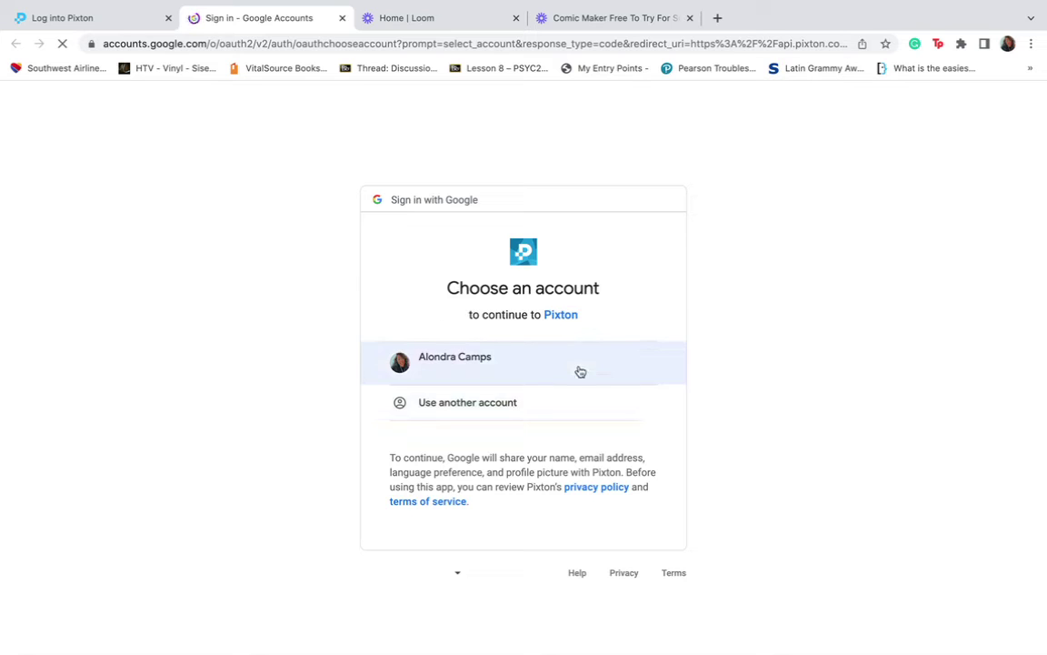
{"action": "left_click", "coordinate": [580, 371]}
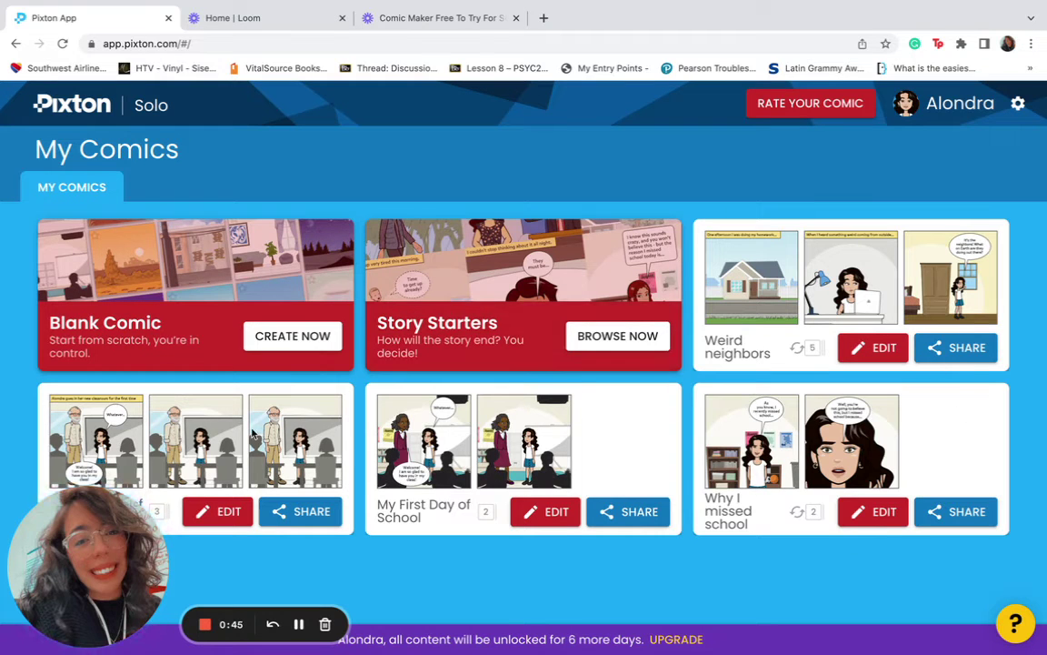
Step: Open the avatar editor from the account settings, review its list of customization categories, and close the editor without changes
{"action": "left_click", "coordinate": [1020, 105]}
{"action": "left_click", "coordinate": [970, 122]}
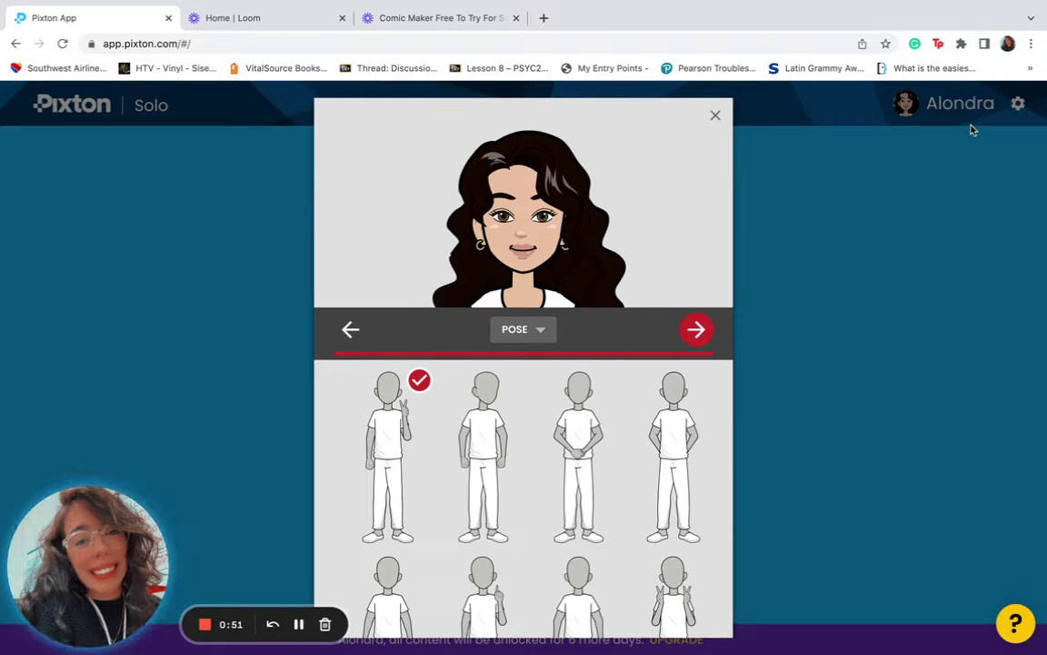
{"action": "left_click", "coordinate": [540, 342]}
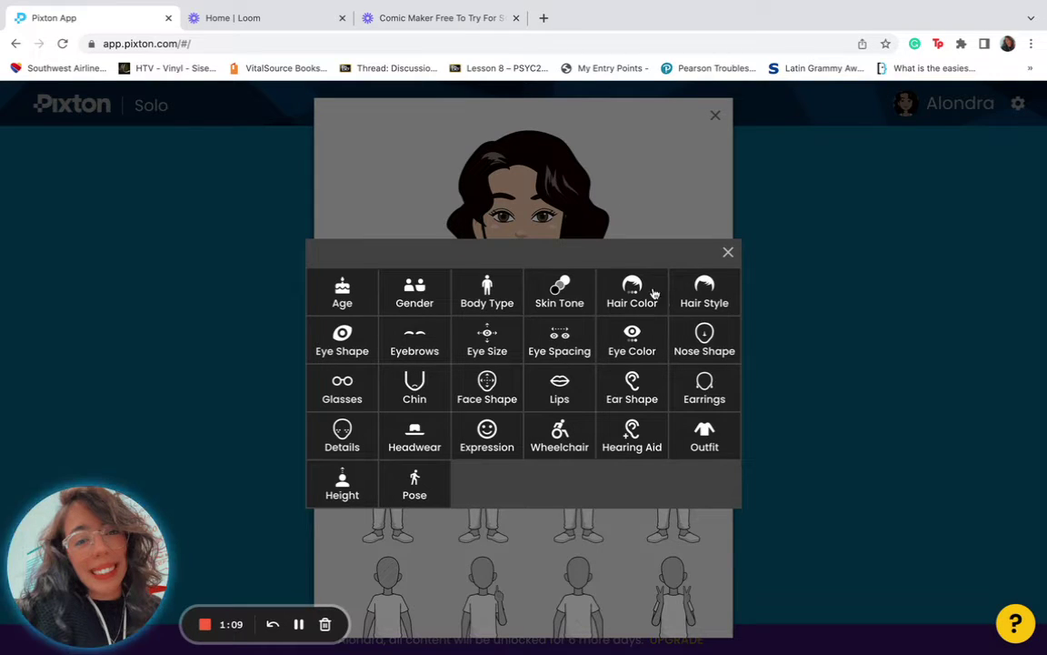
{"action": "left_click", "coordinate": [728, 253]}
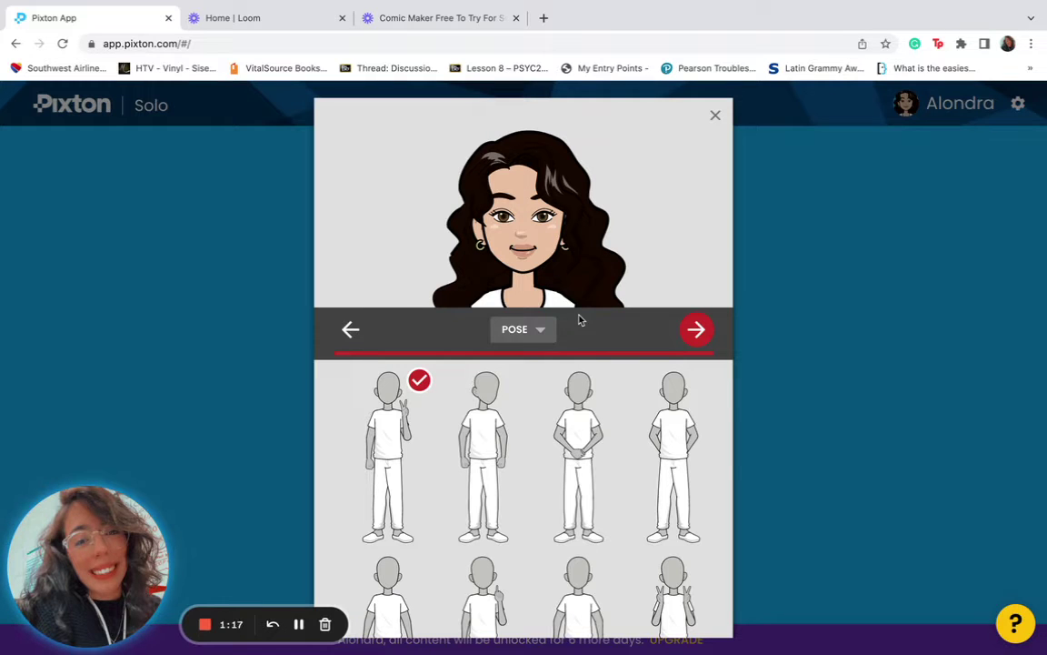
{"action": "left_click", "coordinate": [717, 115]}
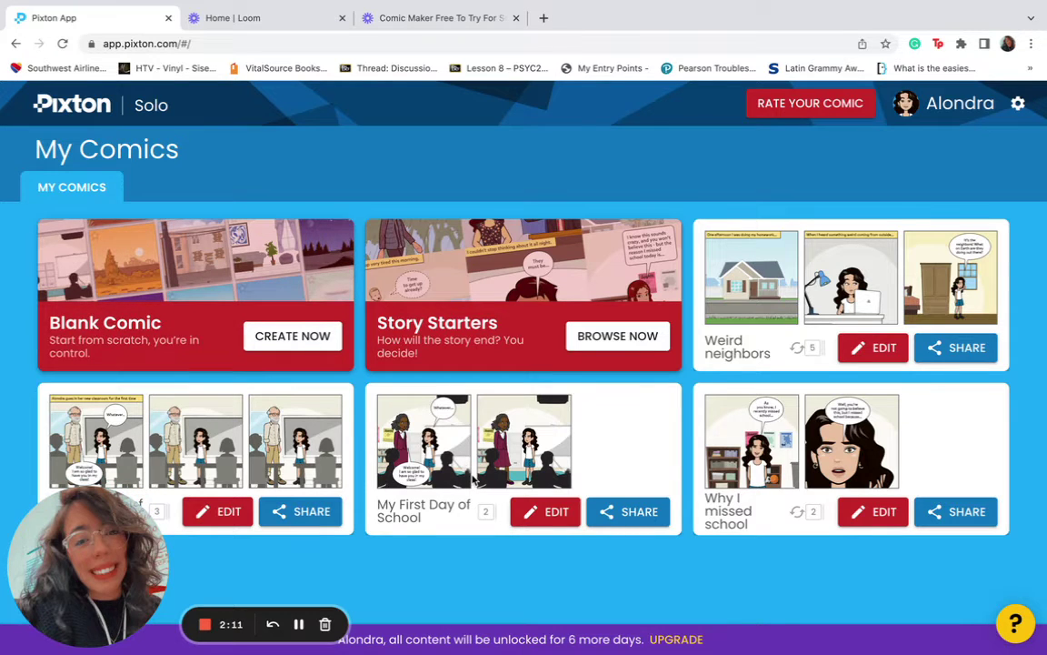
Step: Create a blank comic titled "My first day of school"
{"action": "left_click", "coordinate": [317, 349]}
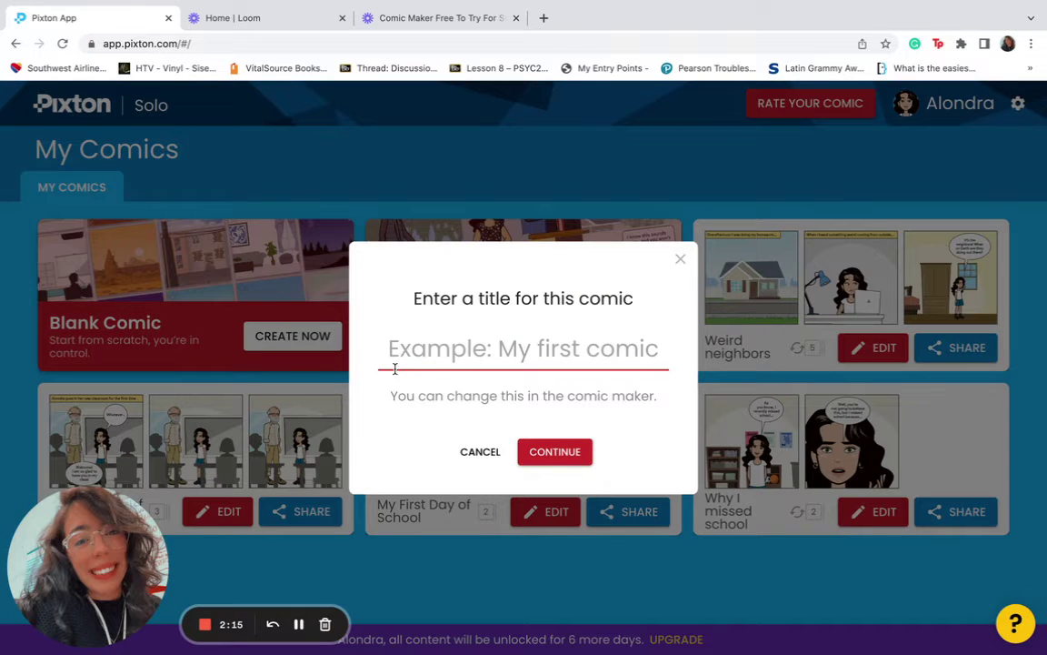
{"action": "type", "text": "My fi"}
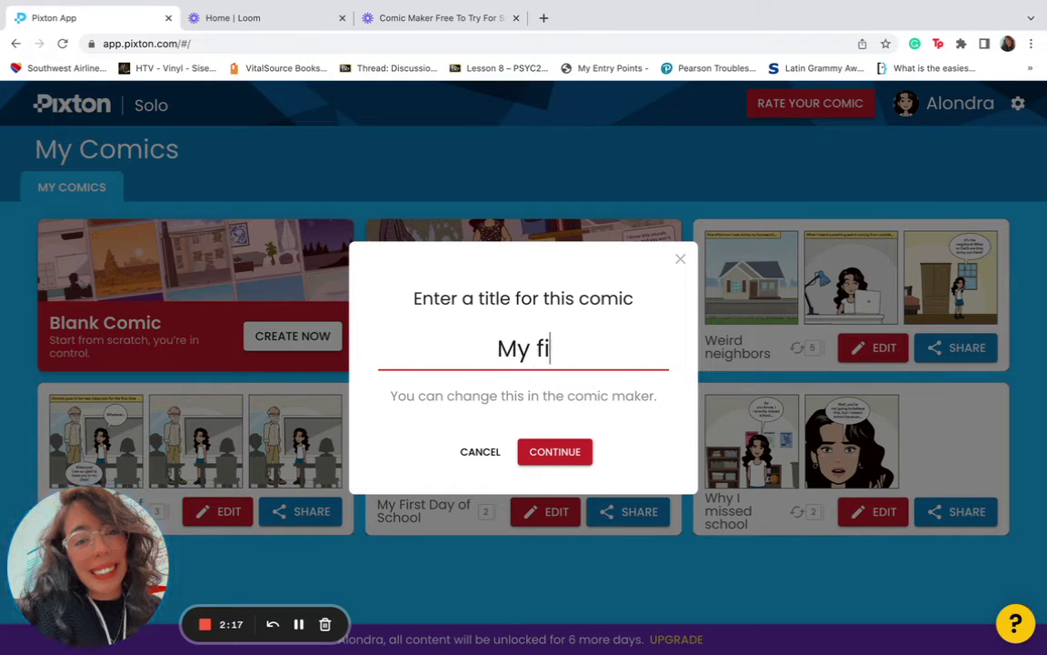
{"action": "type", "text": "rst day of schoo"}
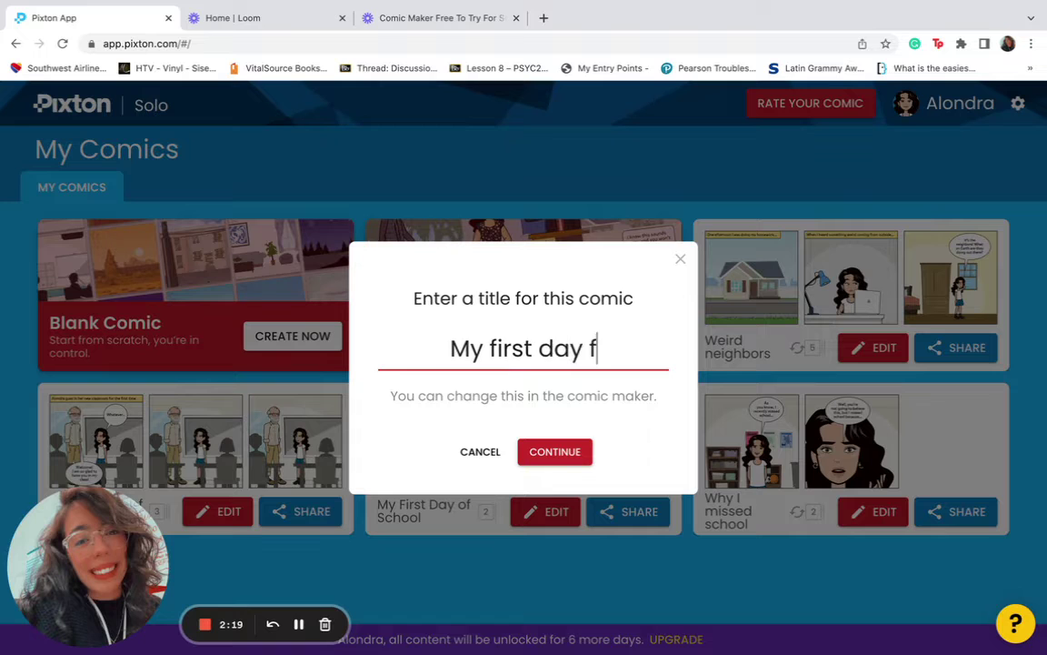
{"action": "type", "text": "l"}
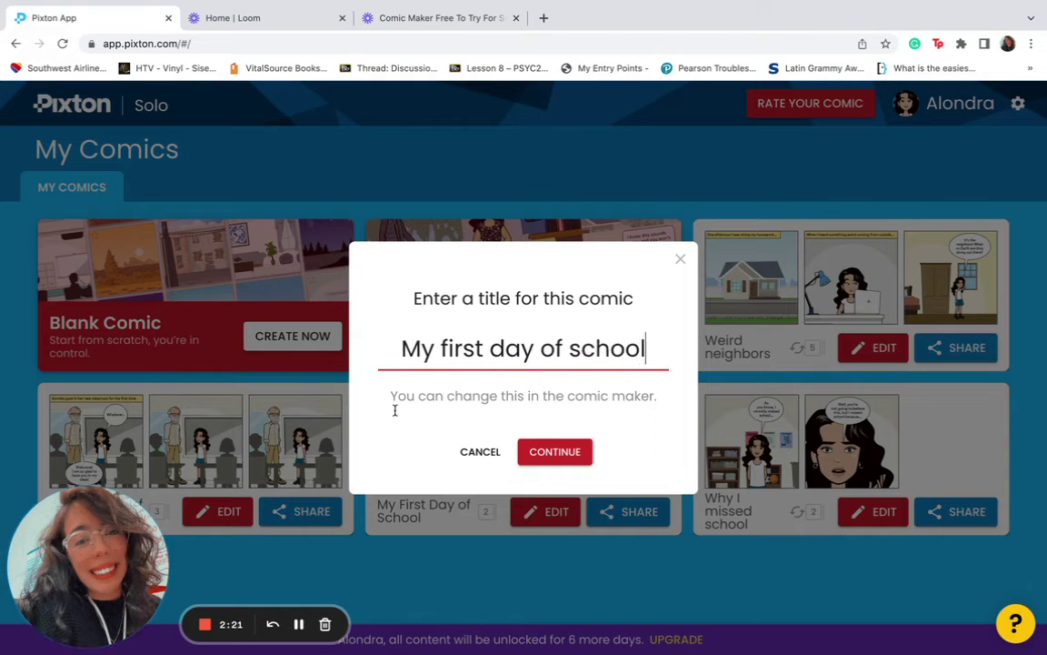
{"action": "left_click", "coordinate": [546, 456]}
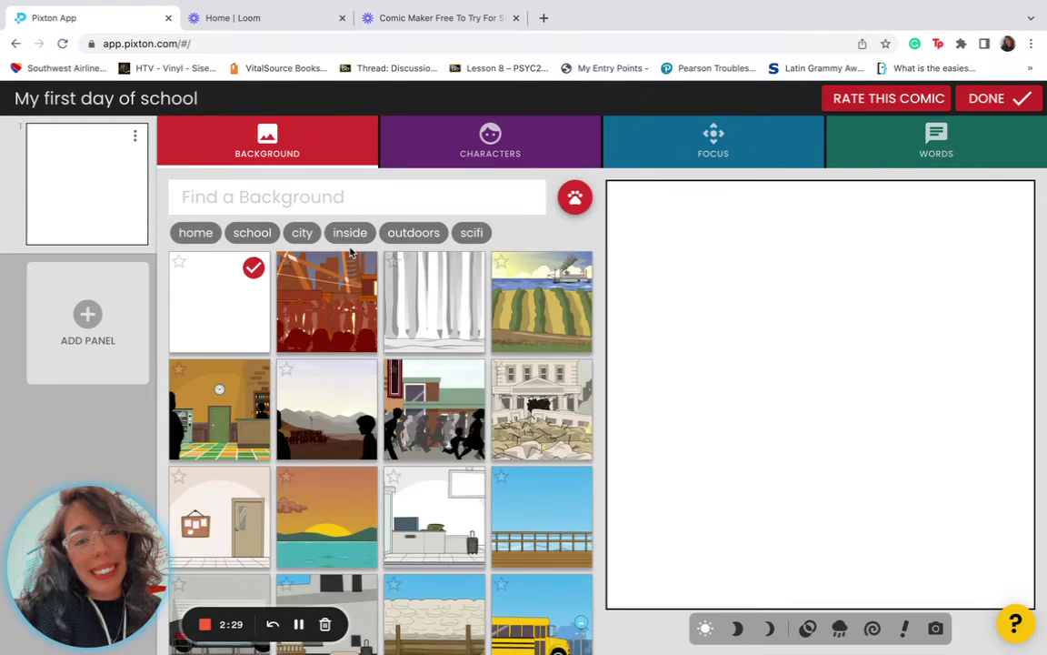
Step: Browse the suggested background search terms and the background library, and filter the backgrounds by the "school" tag
{"action": "left_click", "coordinate": [286, 198]}
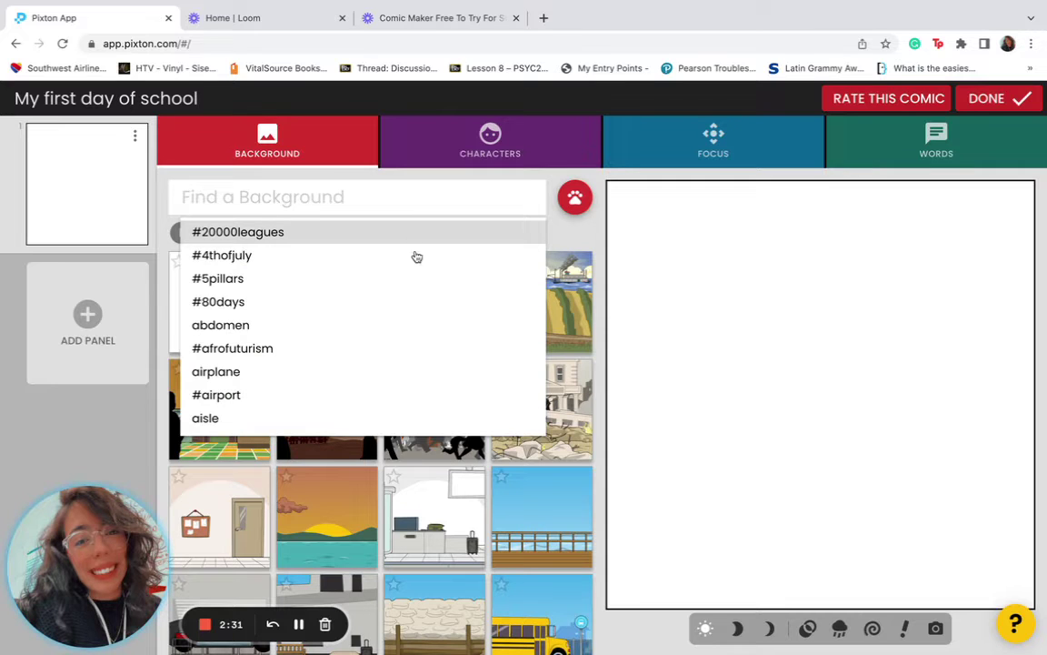
{"action": "scroll", "coordinate": [416, 257], "scroll_direction": "down", "scroll_amount": 5}
{"action": "scroll", "coordinate": [416, 257], "scroll_direction": "up", "scroll_amount": 5}
{"action": "left_click", "coordinate": [571, 242]}
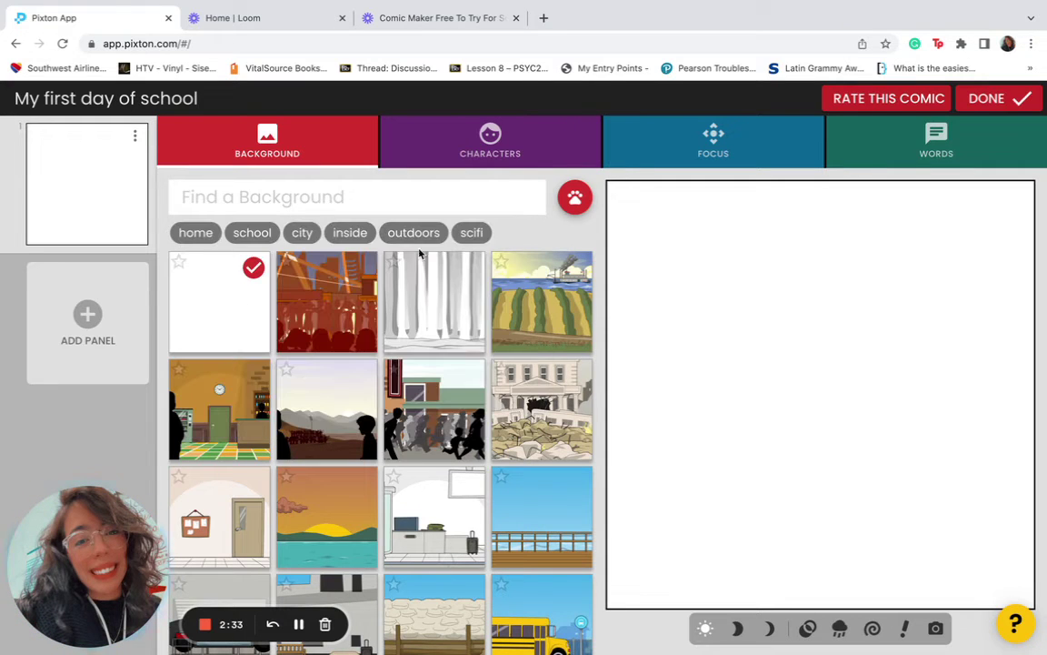
{"action": "scroll", "coordinate": [435, 411], "scroll_direction": "down", "scroll_amount": 5}
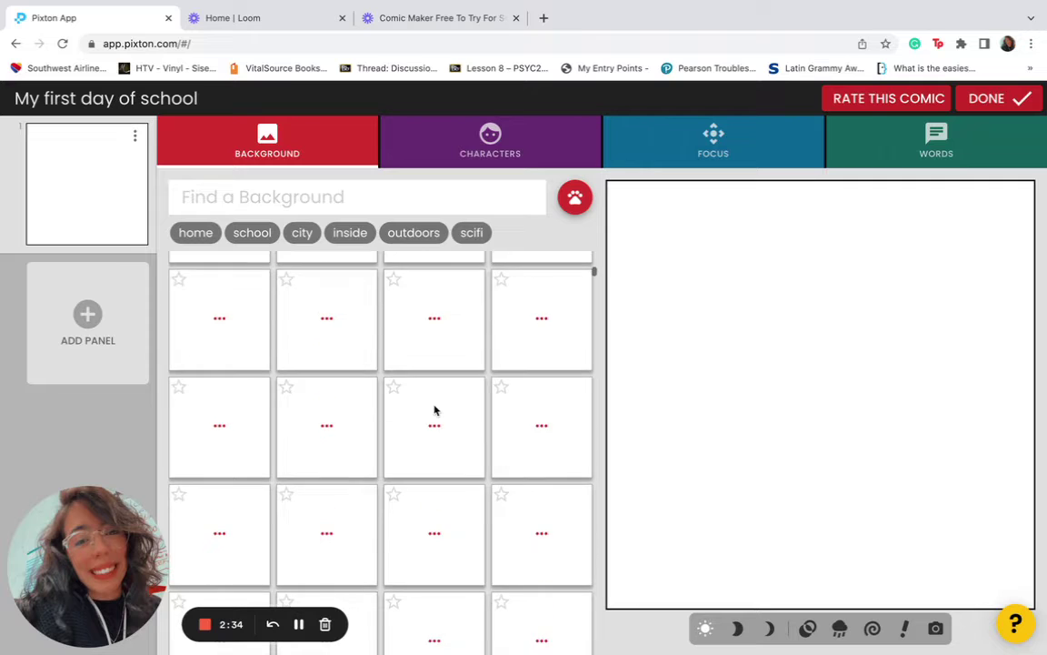
{"action": "scroll", "coordinate": [435, 411], "scroll_direction": "up", "scroll_amount": 1}
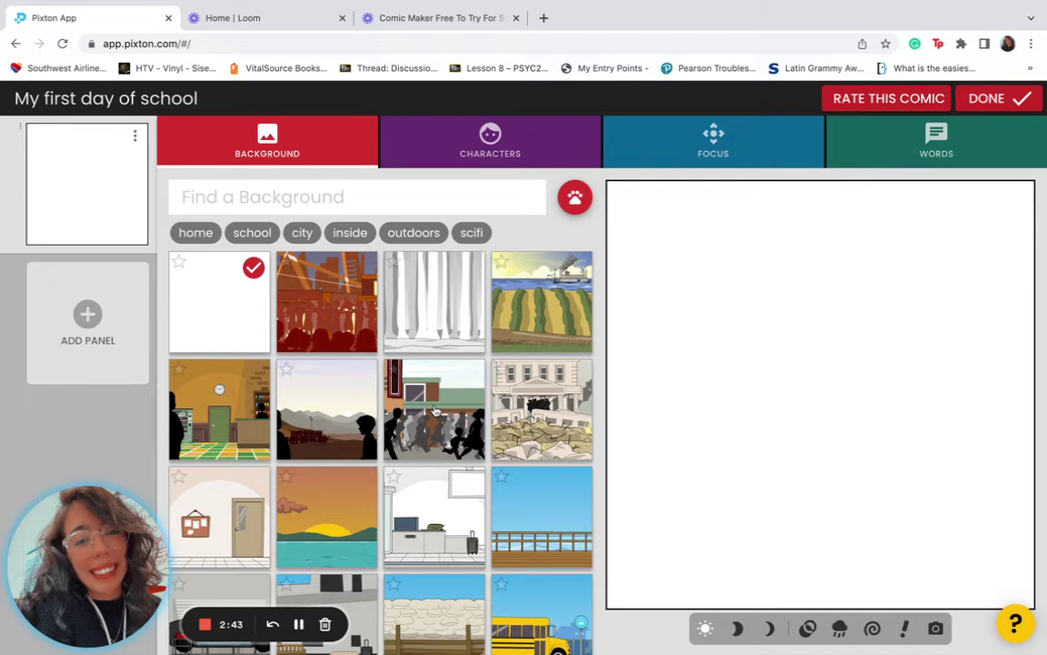
{"action": "left_click", "coordinate": [275, 234]}
{"action": "scroll", "coordinate": [427, 497], "scroll_direction": "down", "scroll_amount": 5}
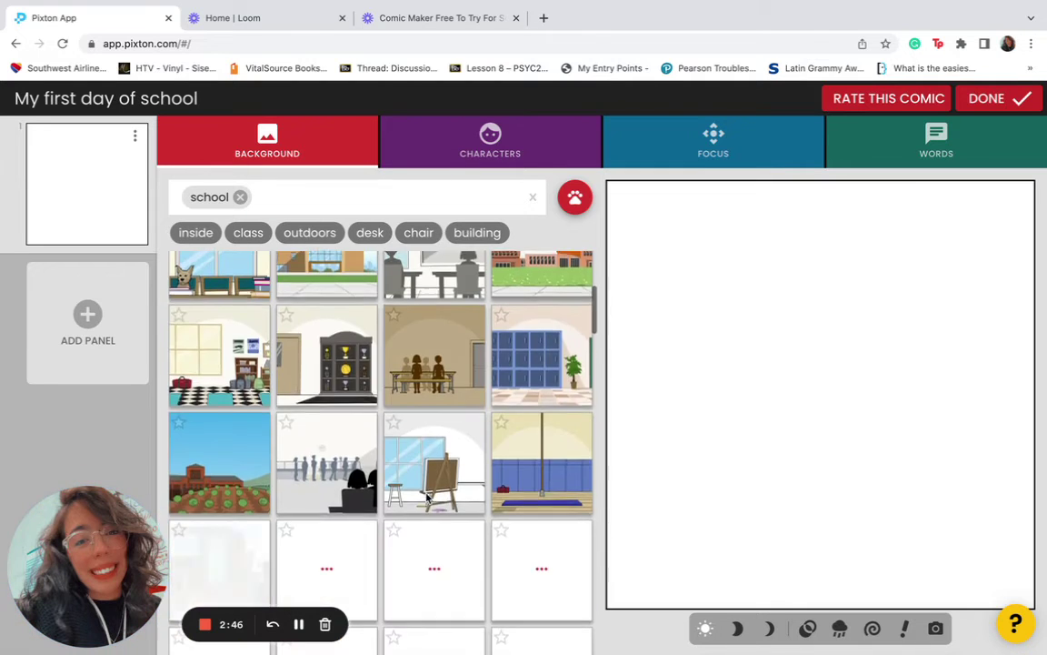
{"action": "scroll", "coordinate": [428, 497], "scroll_direction": "up", "scroll_amount": 5}
Step: View the character and focus options for the empty panel, and finish editing to return to the comics overview
{"action": "left_click", "coordinate": [490, 147]}
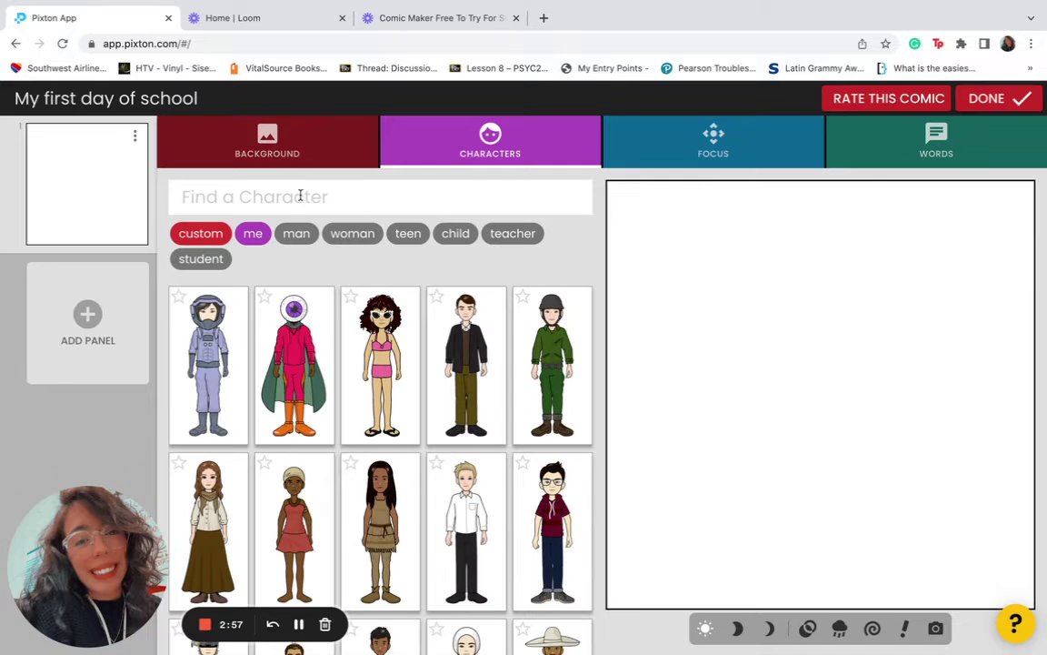
{"action": "left_click", "coordinate": [732, 140]}
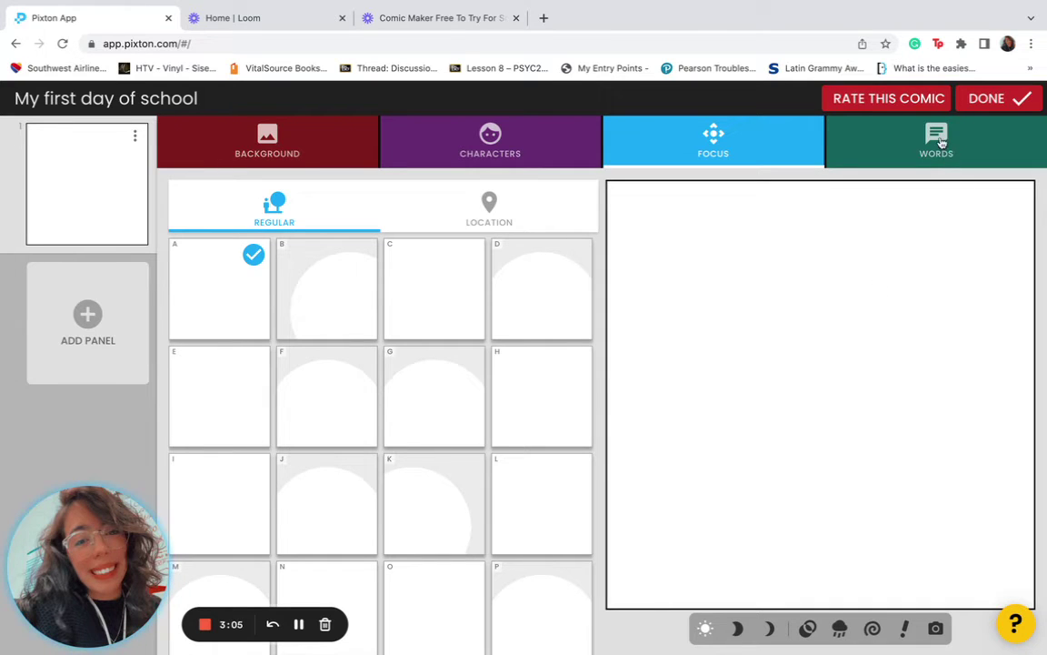
{"action": "left_click", "coordinate": [978, 99]}
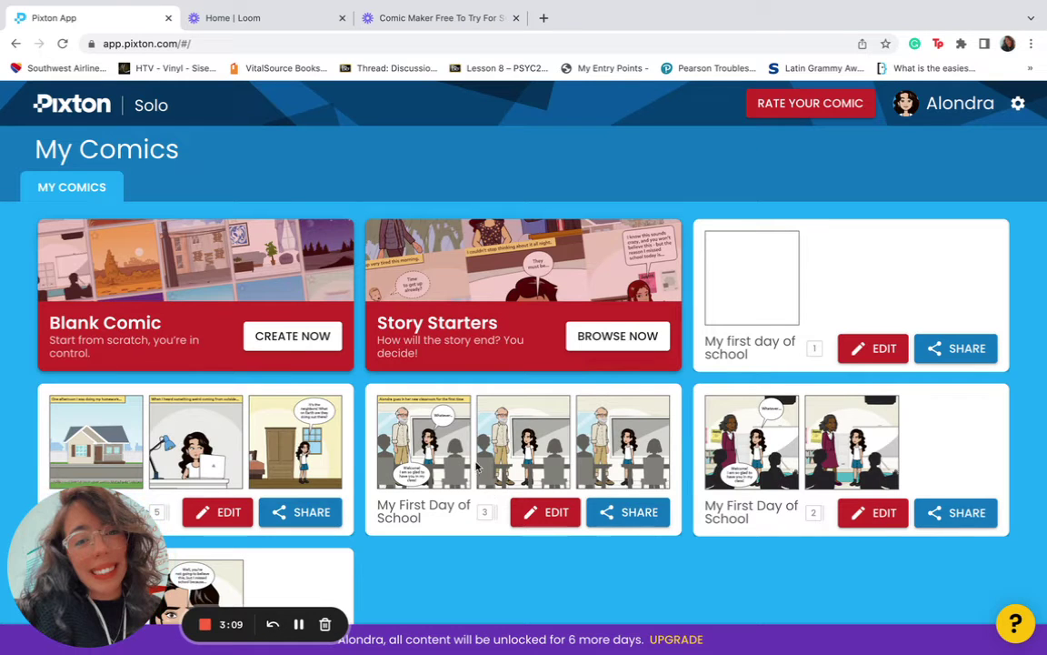
Step: Open the three-panel "My First Day of School" comic for editing and apply regular focus option C to its first panel
{"action": "left_click", "coordinate": [537, 512]}
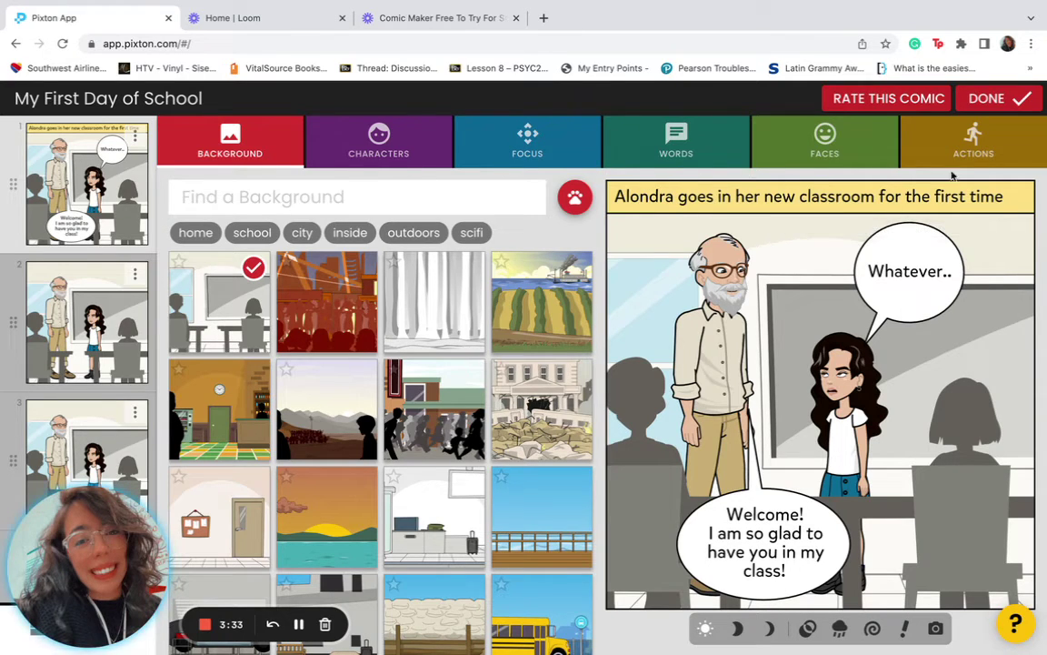
{"action": "left_click", "coordinate": [401, 157]}
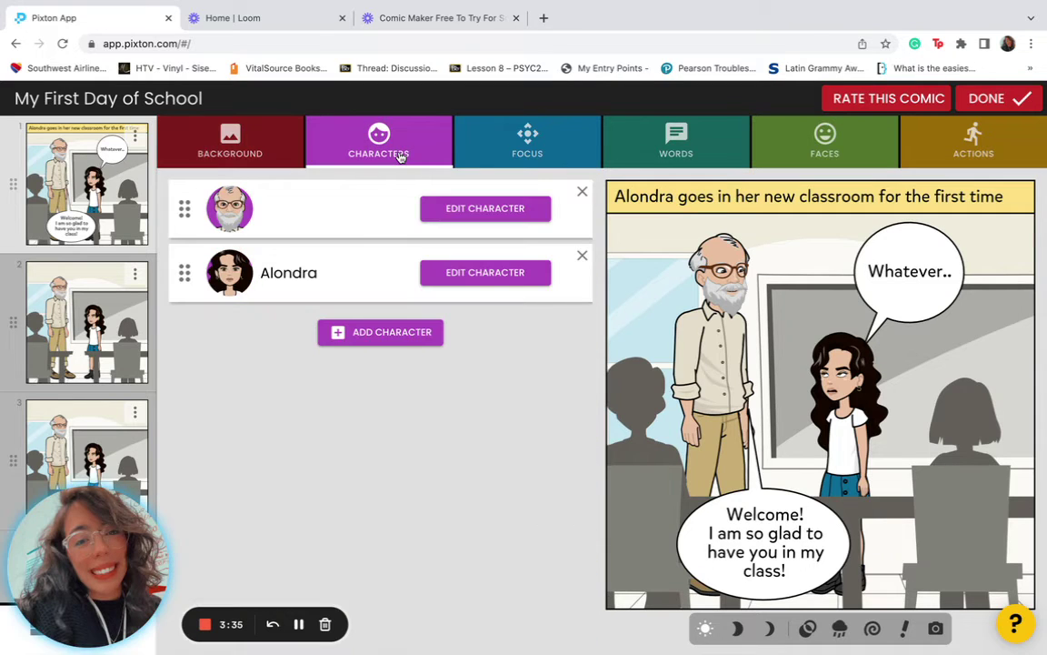
{"action": "left_click", "coordinate": [544, 138]}
{"action": "left_click", "coordinate": [438, 278]}
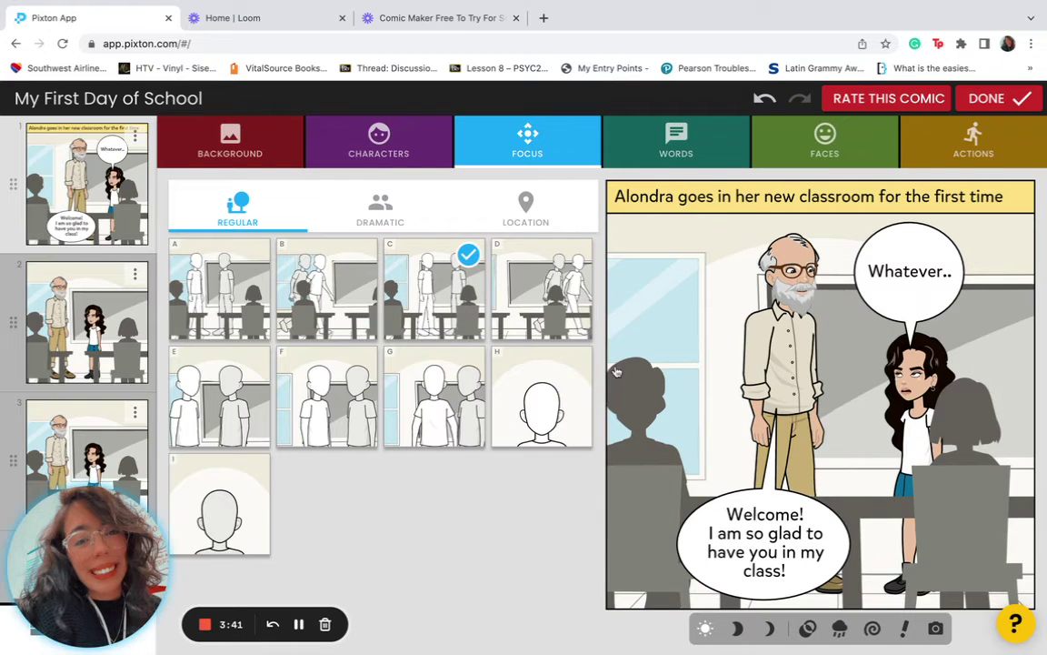
Step: Review the words, faces and actions options for the first panel, and finish editing the comic
{"action": "left_click", "coordinate": [651, 151]}
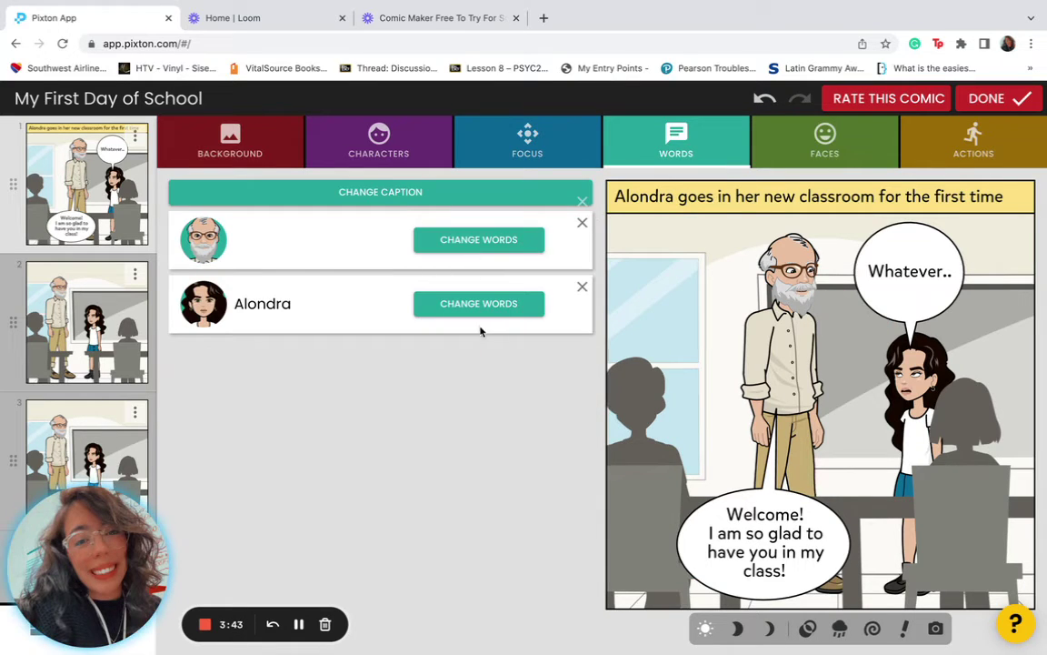
{"action": "left_click", "coordinate": [797, 156]}
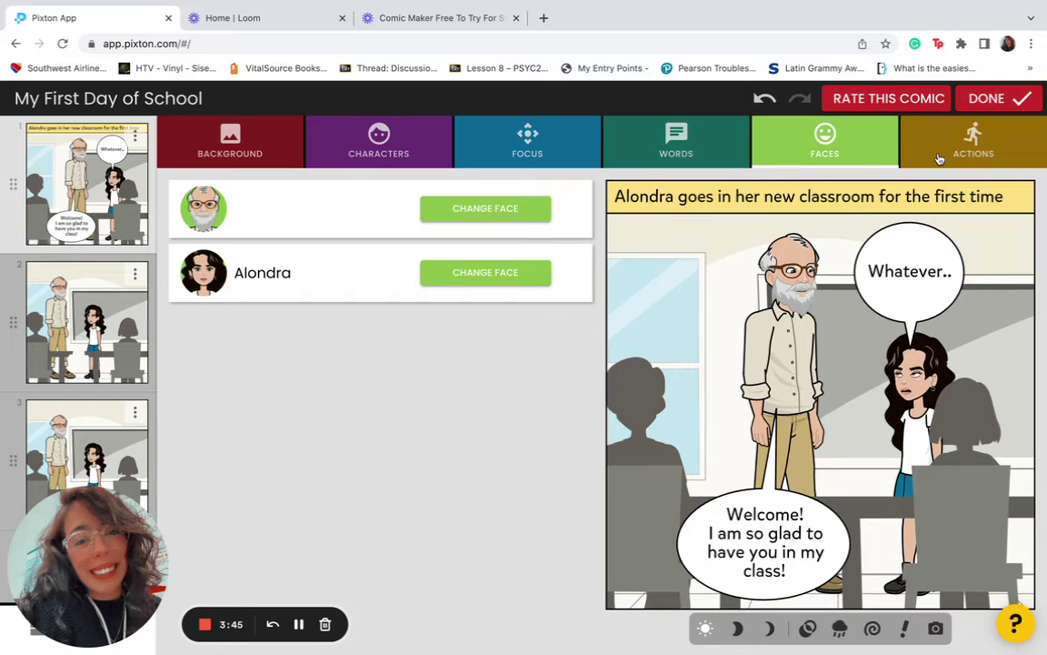
{"action": "left_click", "coordinate": [975, 154]}
{"action": "left_click", "coordinate": [997, 100]}
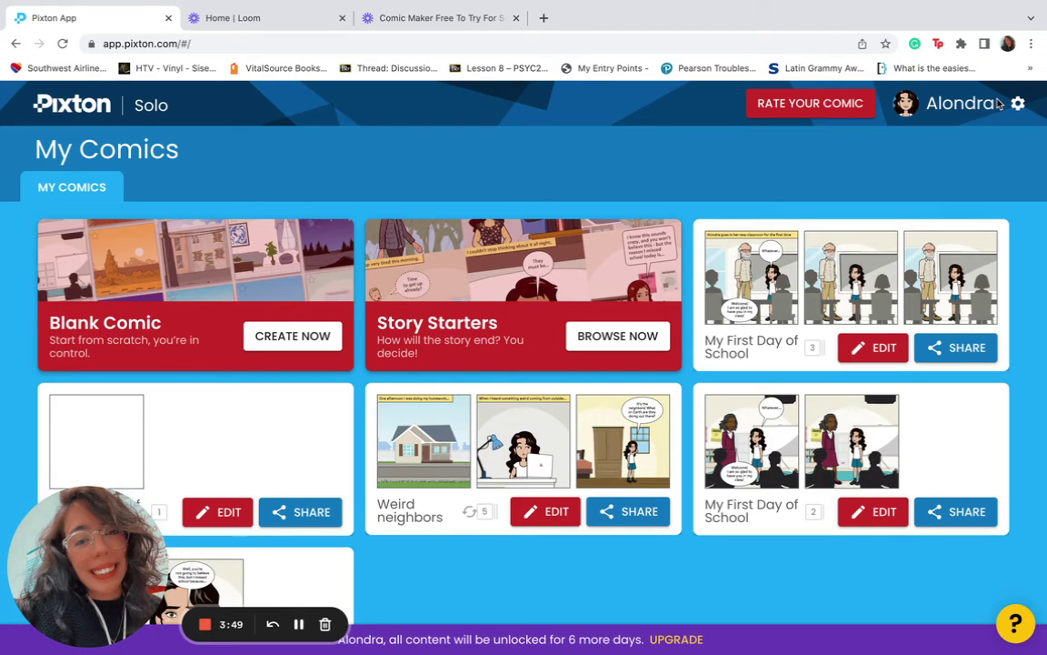
Step: Browse the story starters and remix the "Big news" comic
{"action": "left_click", "coordinate": [557, 347]}
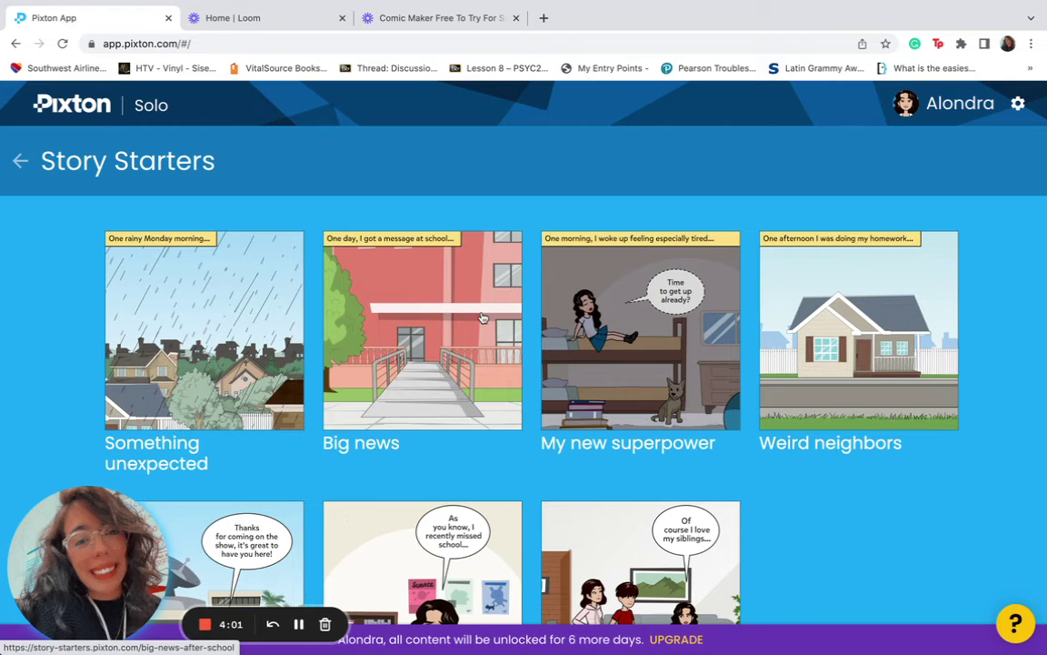
{"action": "left_click", "coordinate": [462, 389]}
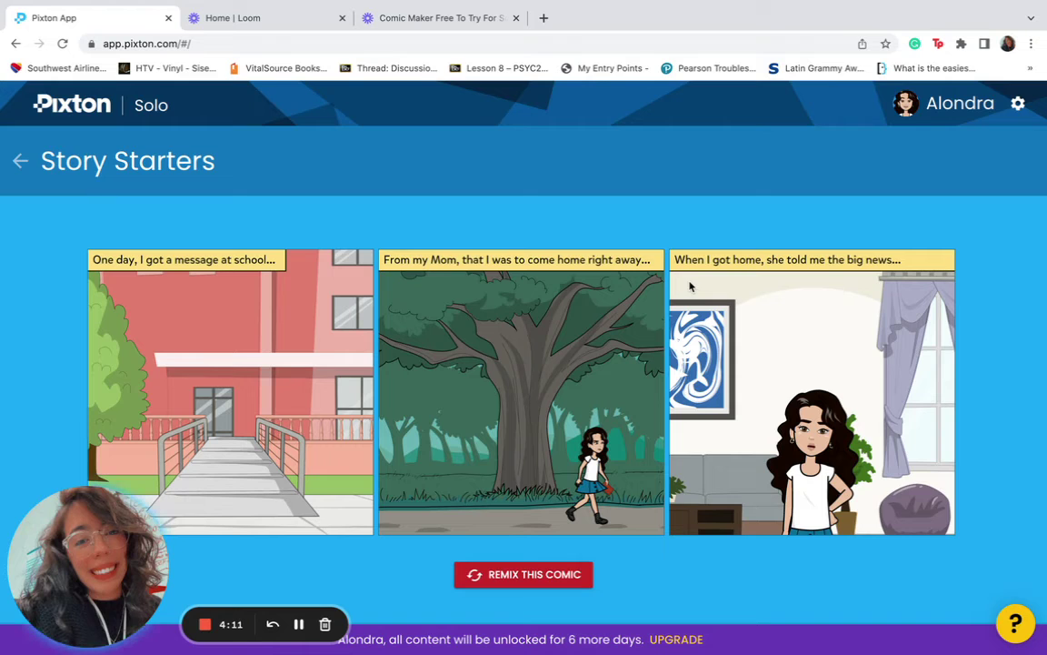
{"action": "left_click", "coordinate": [547, 577]}
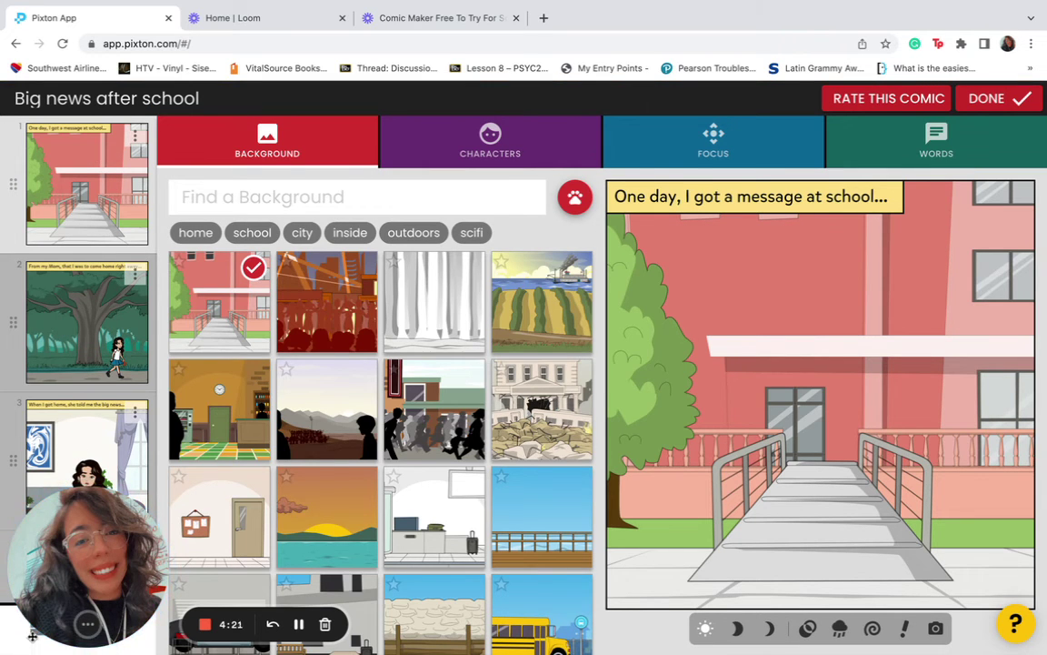
Step: Set the fourth panel's background to the brown room with the chandelier, oval mirror and cuckoo clock, and finish editing the comic
{"action": "scroll", "coordinate": [128, 427], "scroll_direction": "down", "scroll_amount": 2}
{"action": "left_click", "coordinate": [140, 477]}
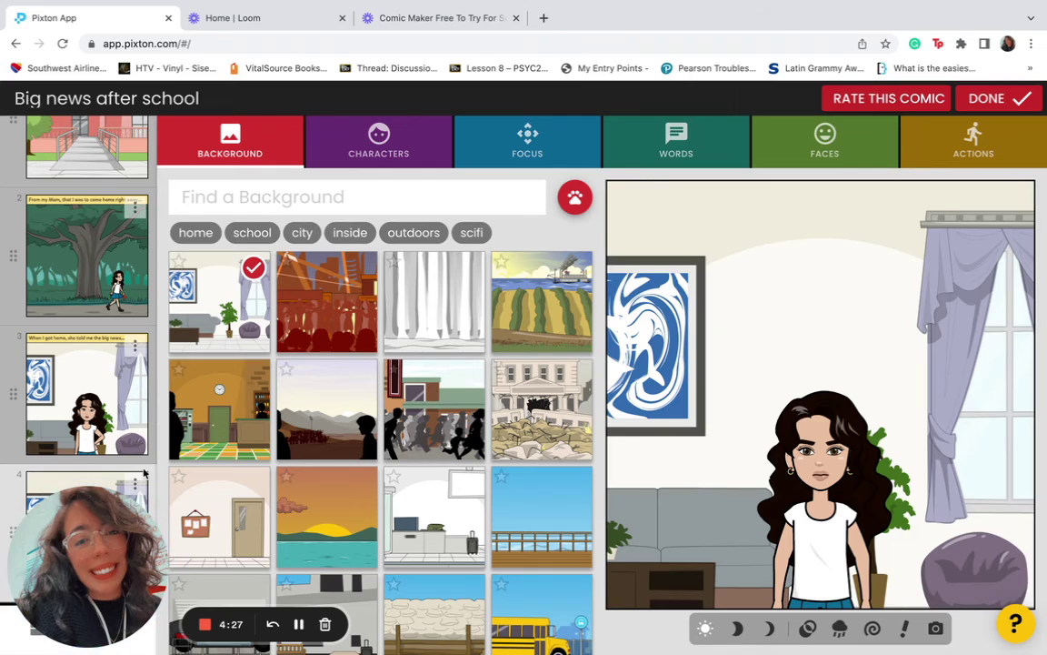
{"action": "scroll", "coordinate": [354, 557], "scroll_direction": "down", "scroll_amount": 2}
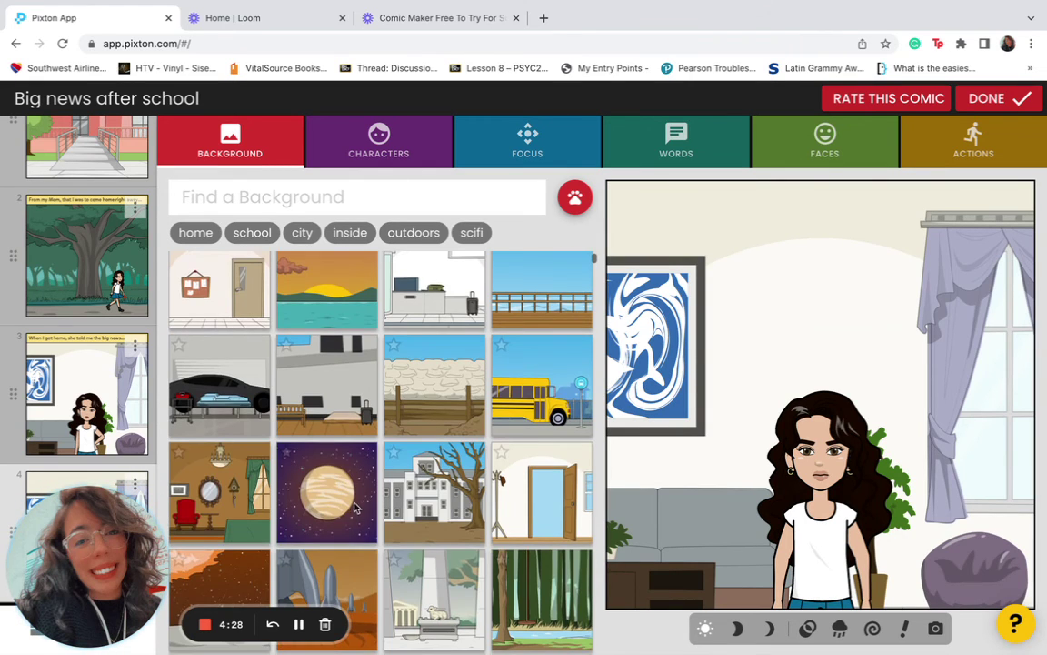
{"action": "left_click", "coordinate": [341, 514]}
{"action": "left_click", "coordinate": [221, 511]}
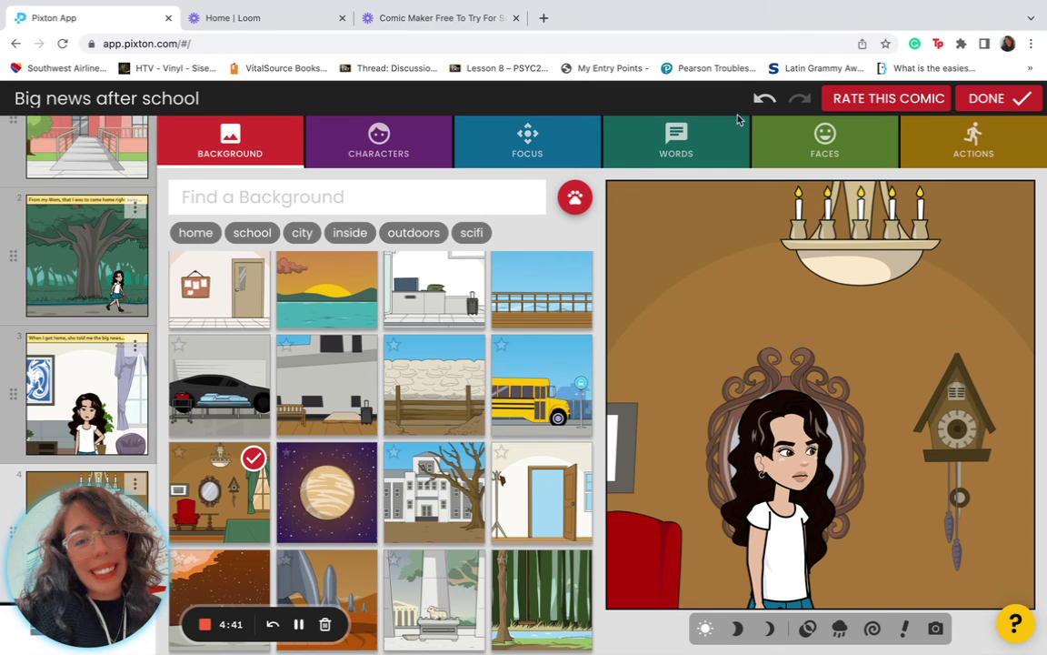
{"action": "left_click", "coordinate": [1016, 101]}
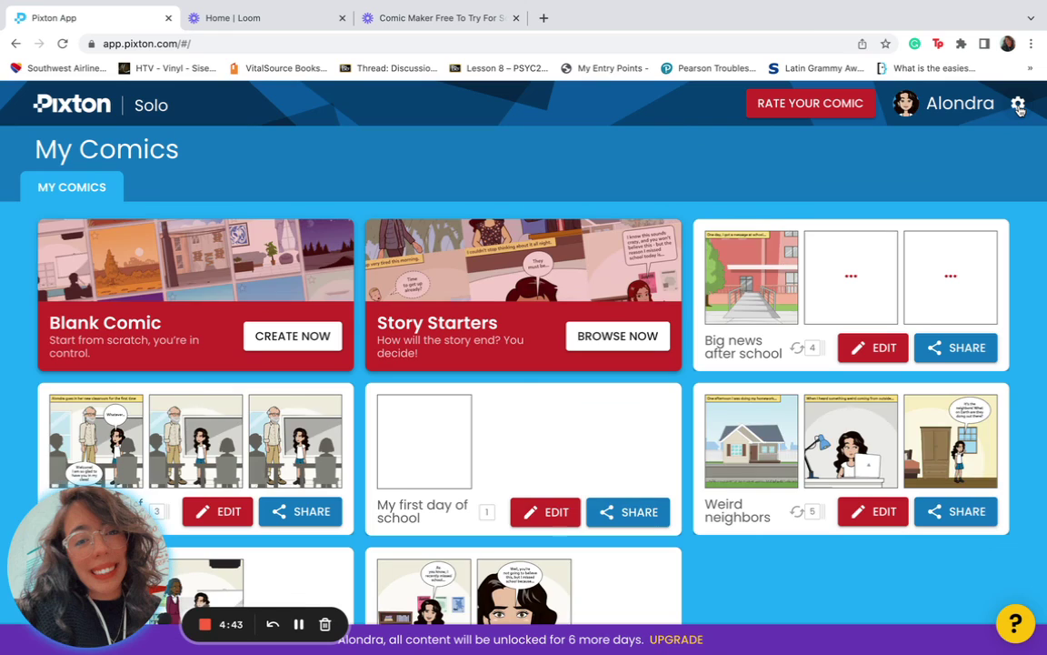